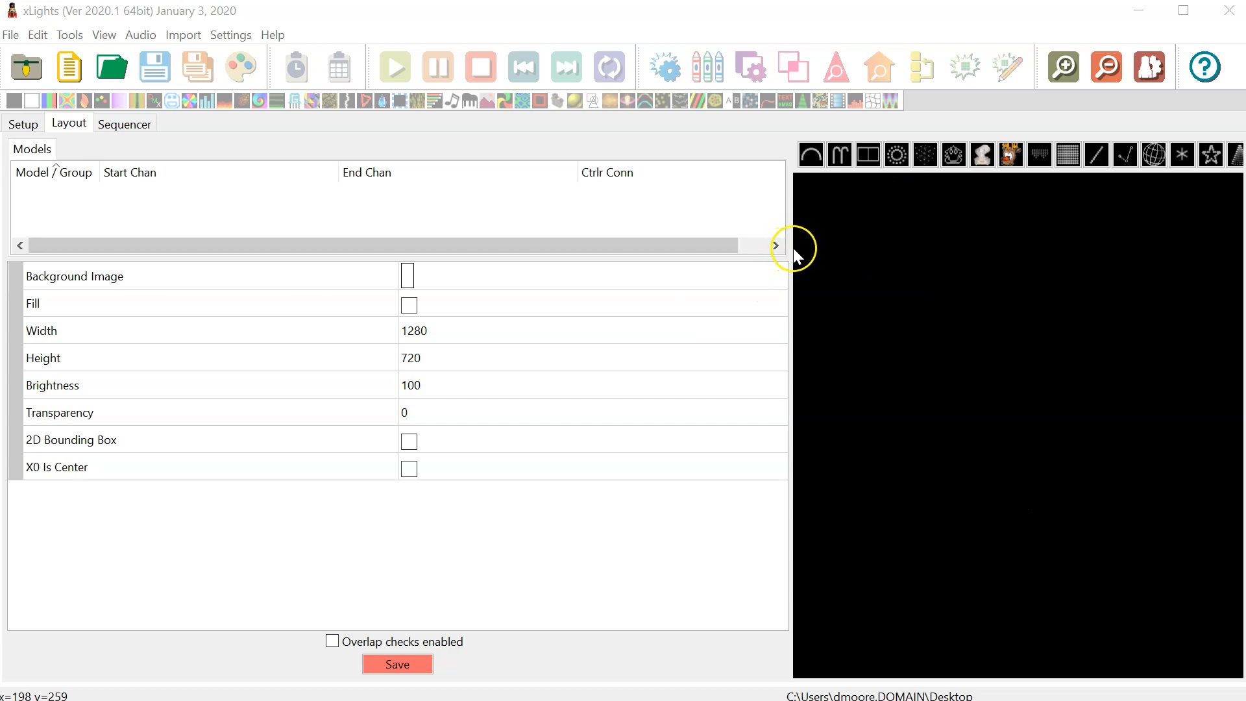
- Enlarge the layout preview and draw one small Wreath model in its empty area
left_click_drag(793, 248, 533, 247)
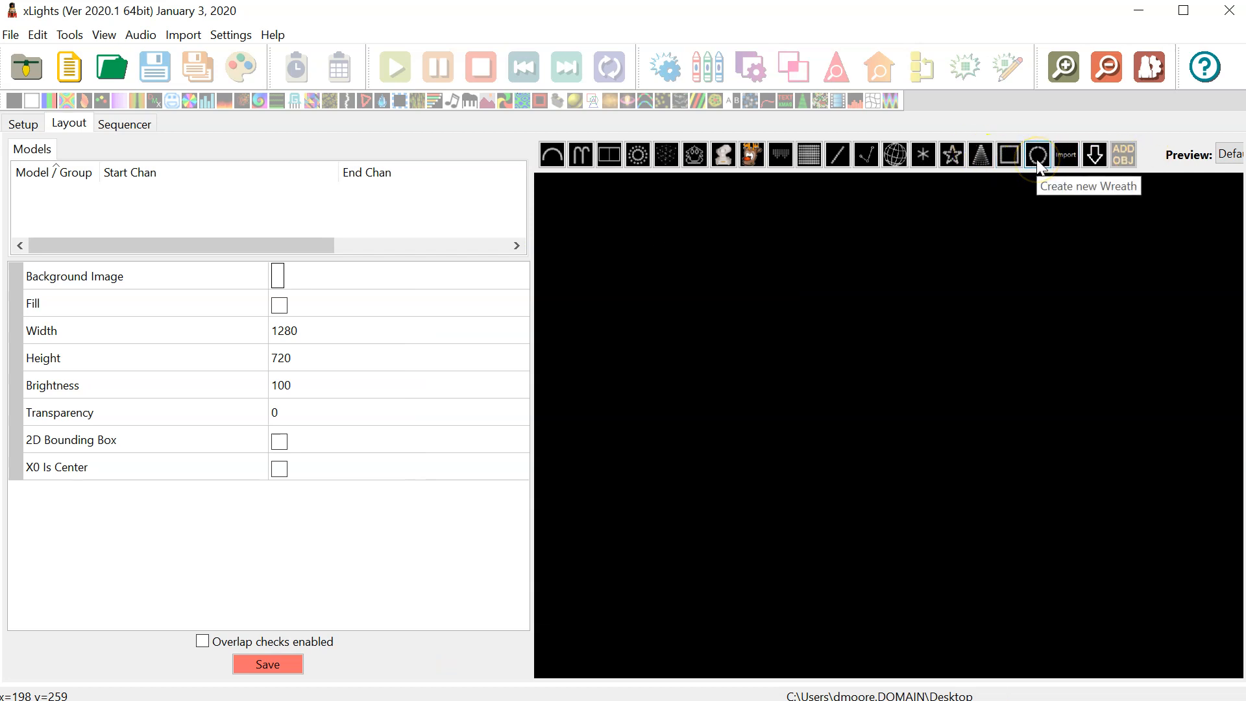
left_click(836, 284)
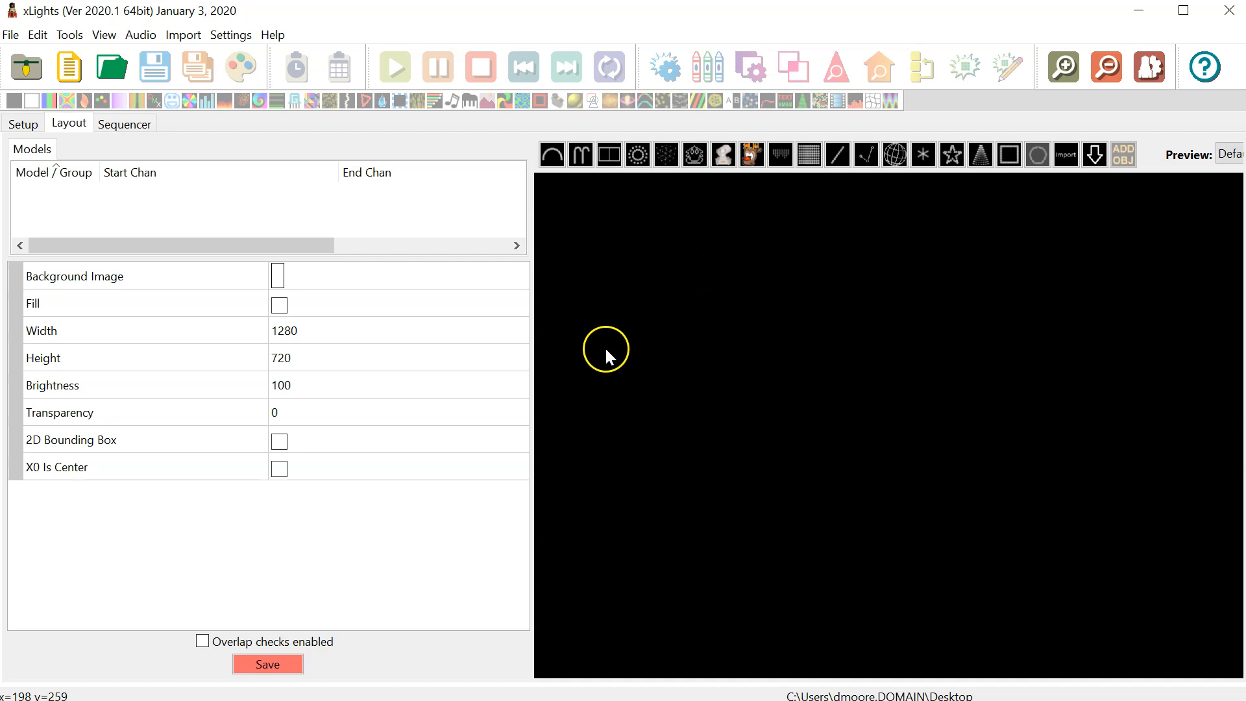
left_click_drag(589, 336, 631, 379)
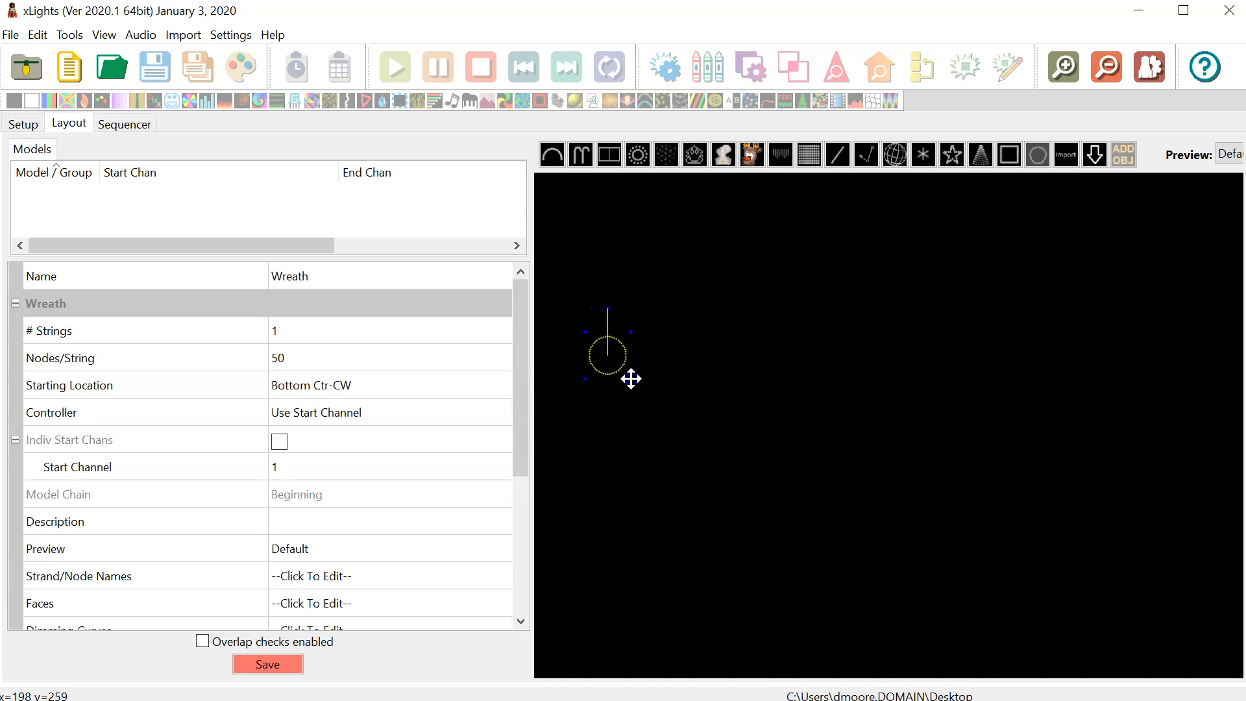
left_click(586, 365)
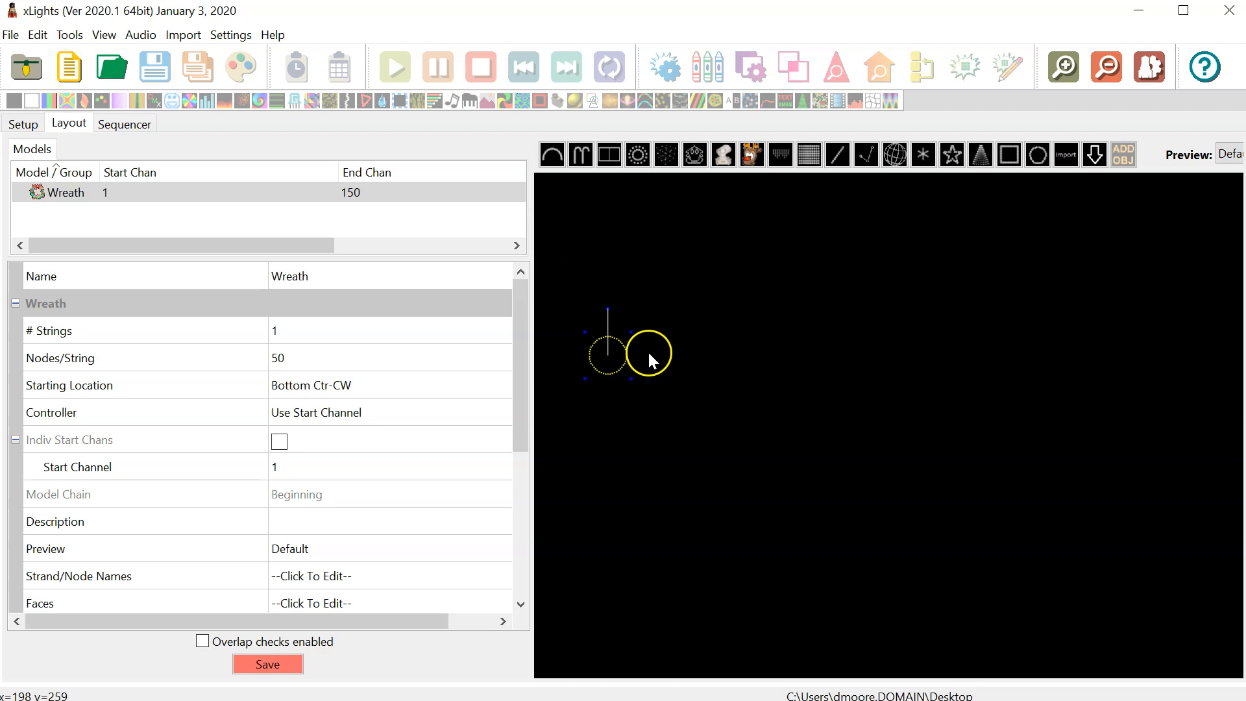
- Rename the wreath model to HexaTree 1 and set its nodes per string to 6
left_click(290, 276)
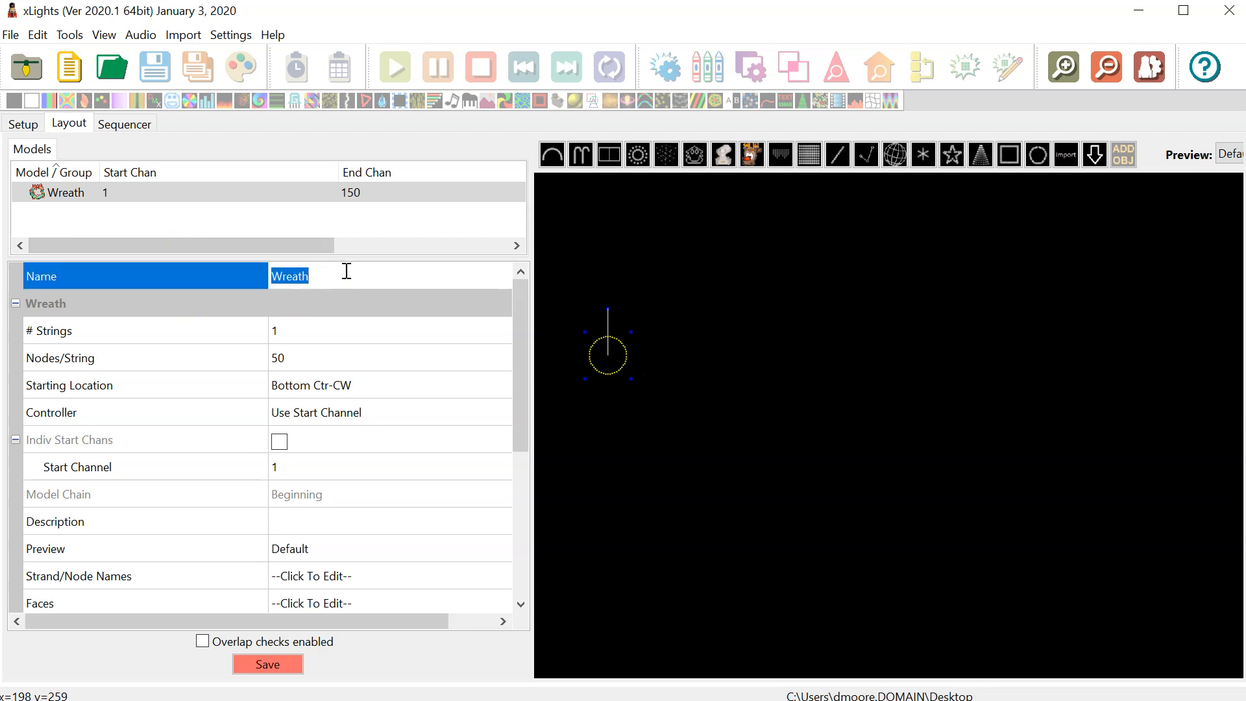
type("HexaTree 1")
left_click(337, 286)
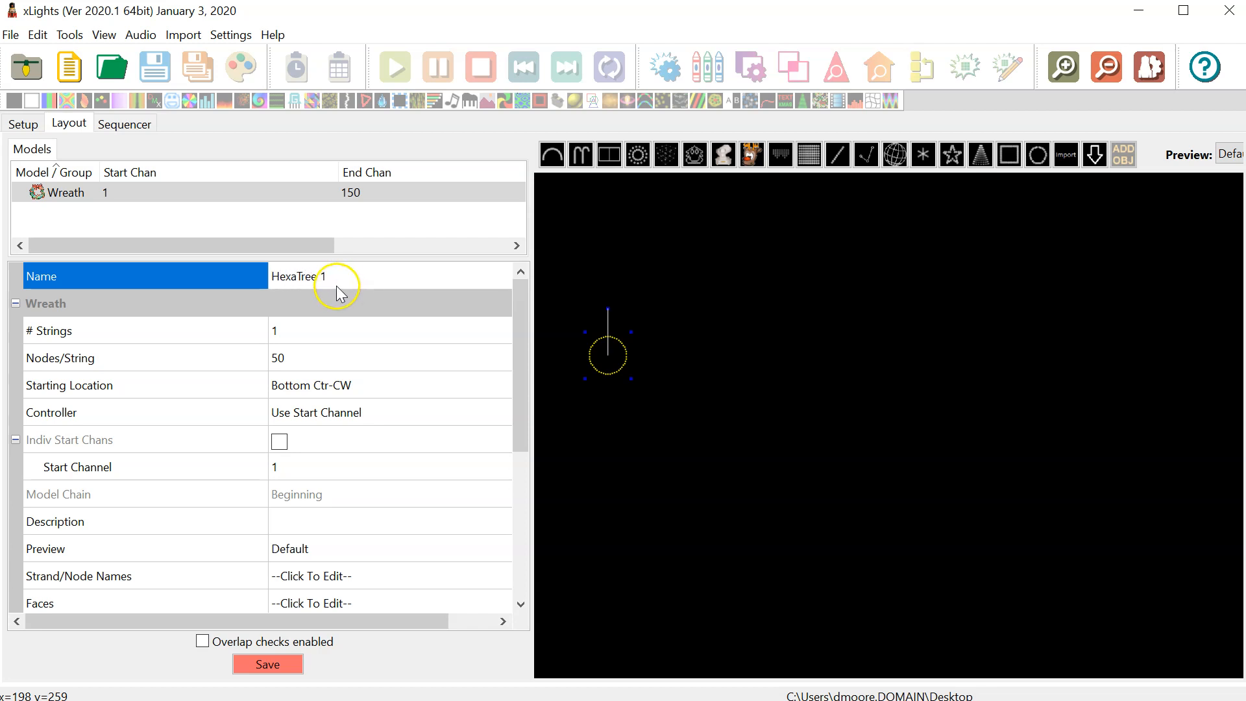
left_click(277, 339)
left_click(288, 361)
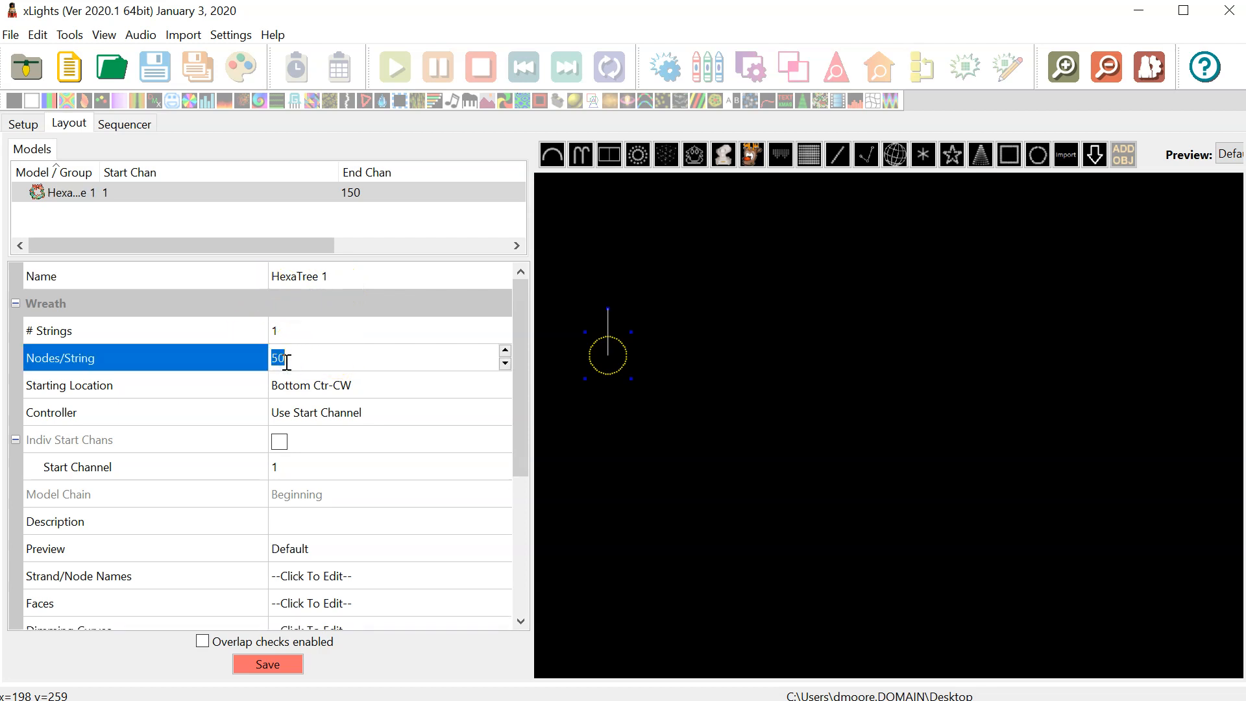
type("6")
- Confirm start channel 1 for HexaTree 1 with the offset set to None (Absolute)
left_click(390, 474)
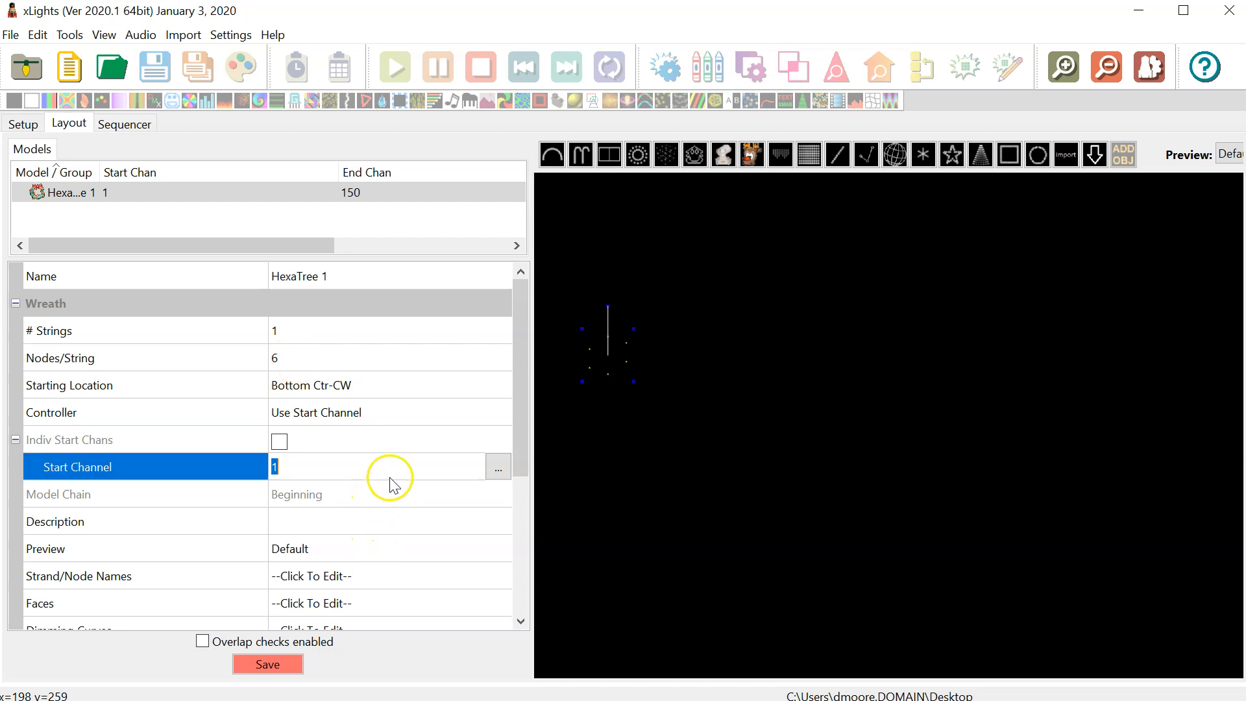
left_click(498, 466)
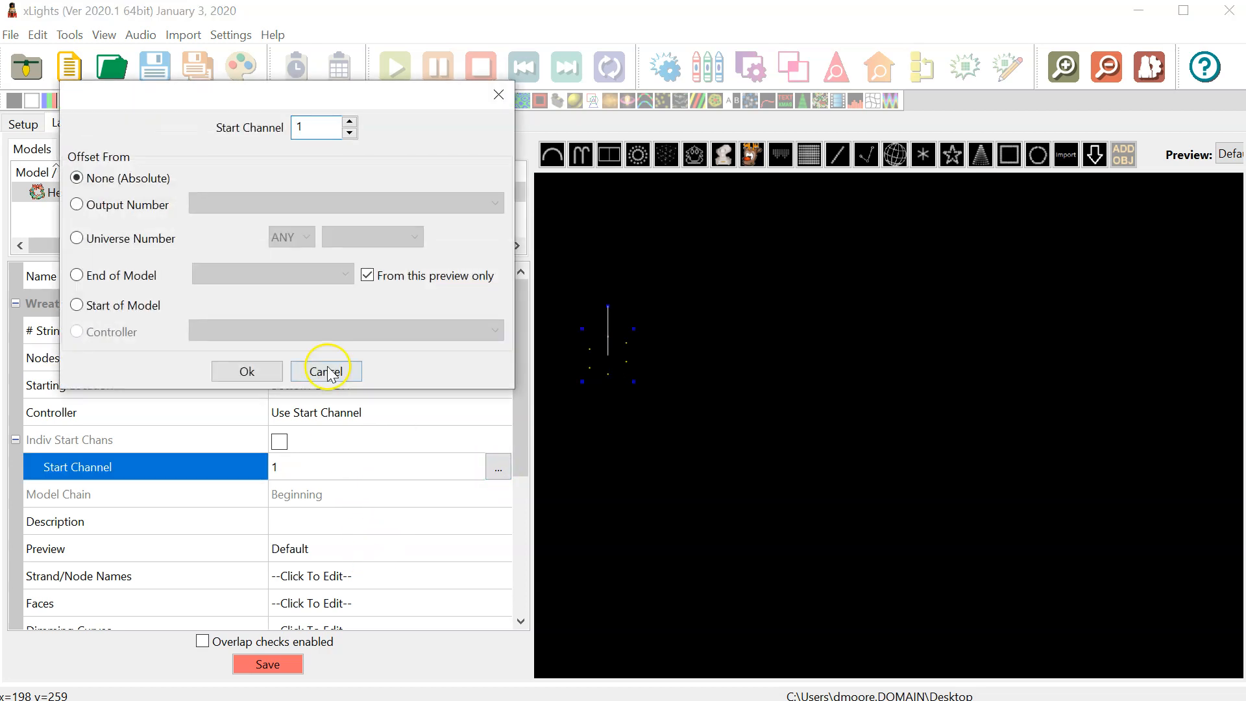
left_click(153, 240)
left_click(286, 238)
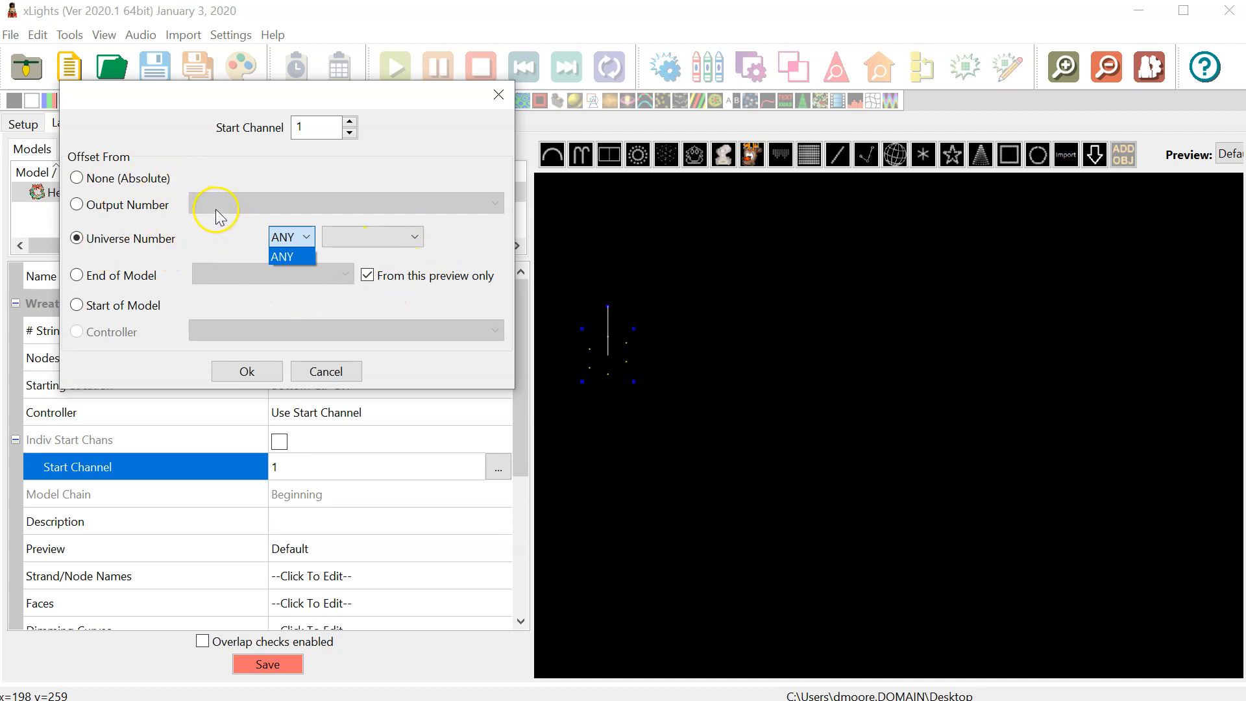
left_click(117, 184)
left_click(104, 181)
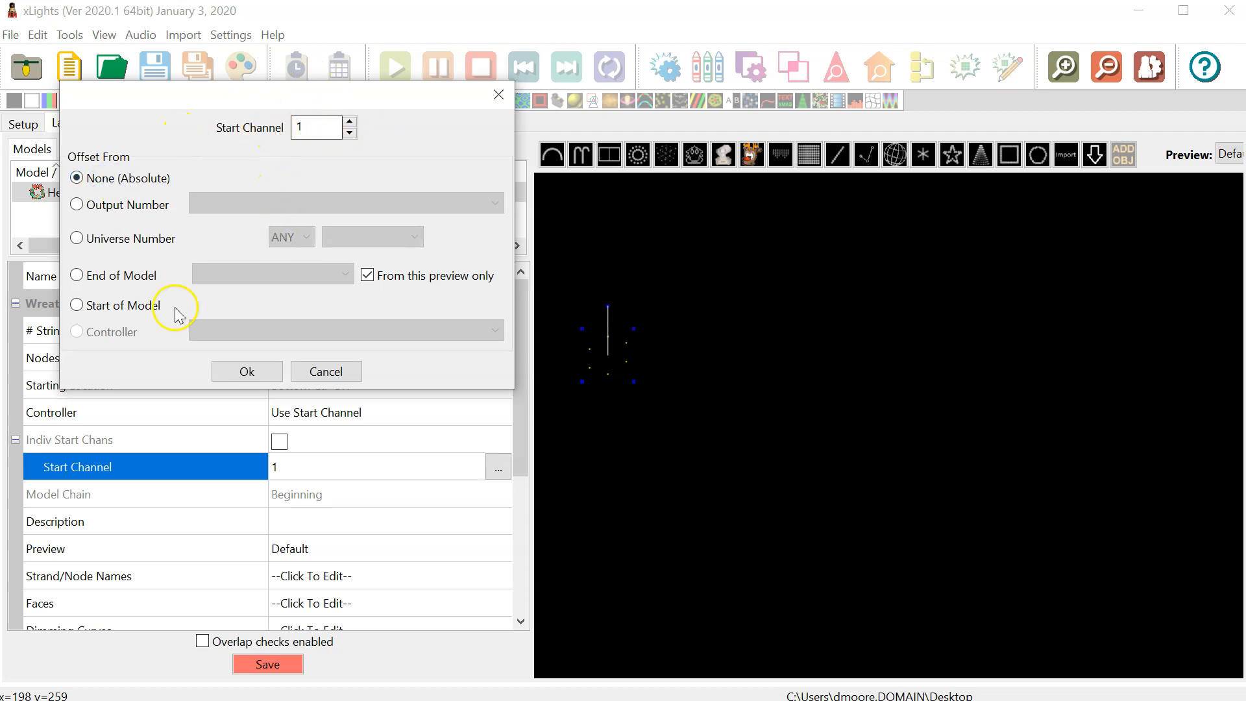
left_click(257, 372)
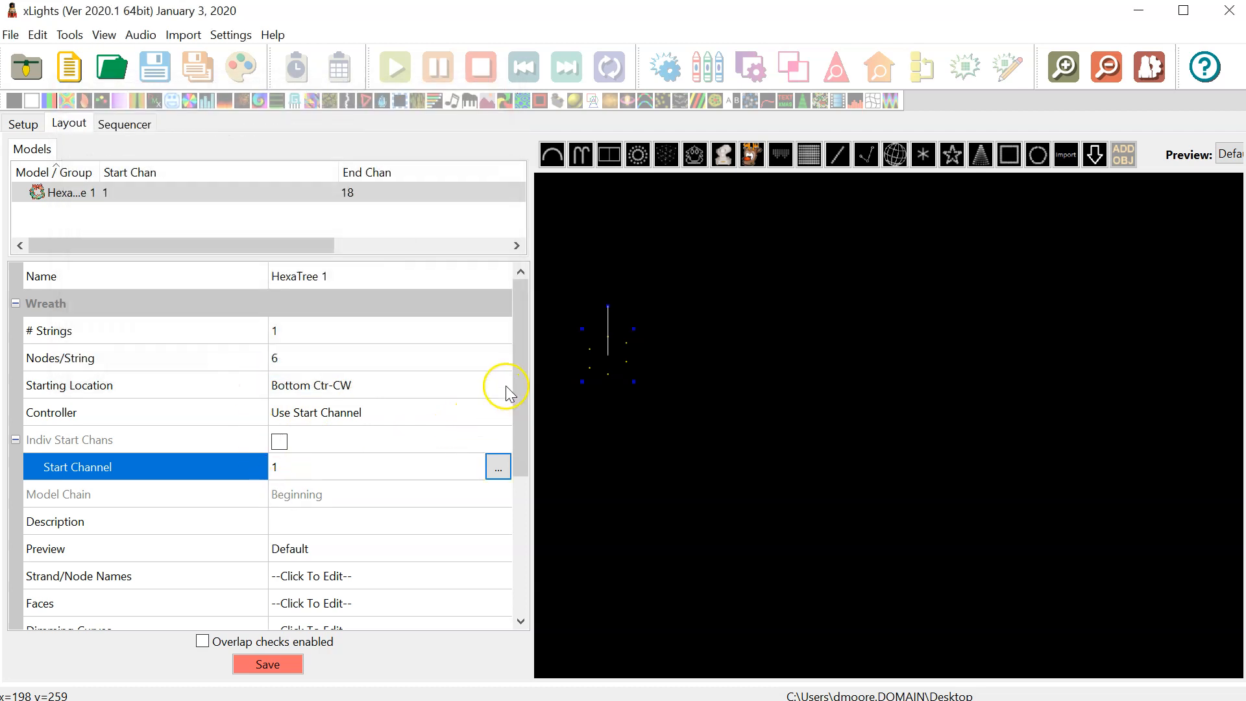
- Shrink HexaTree 1 in the preview and place a pasted copy just to its right
left_click_drag(579, 383, 604, 354)
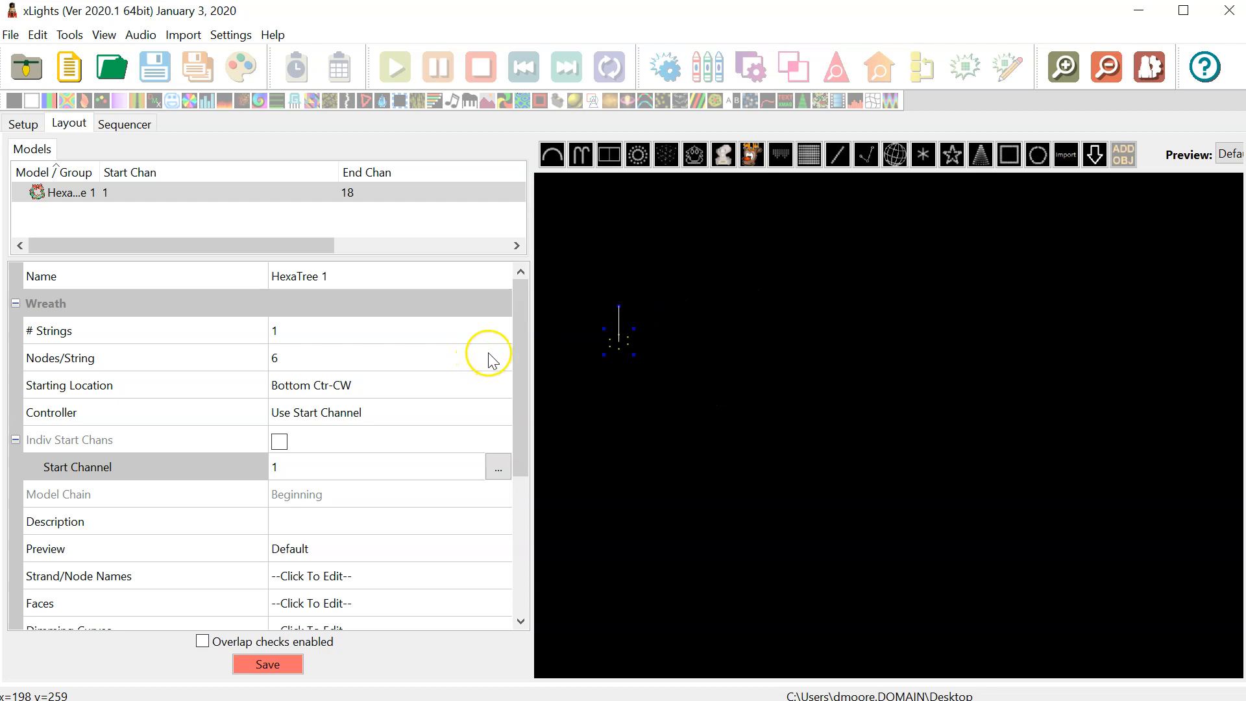
key("ctrl+v")
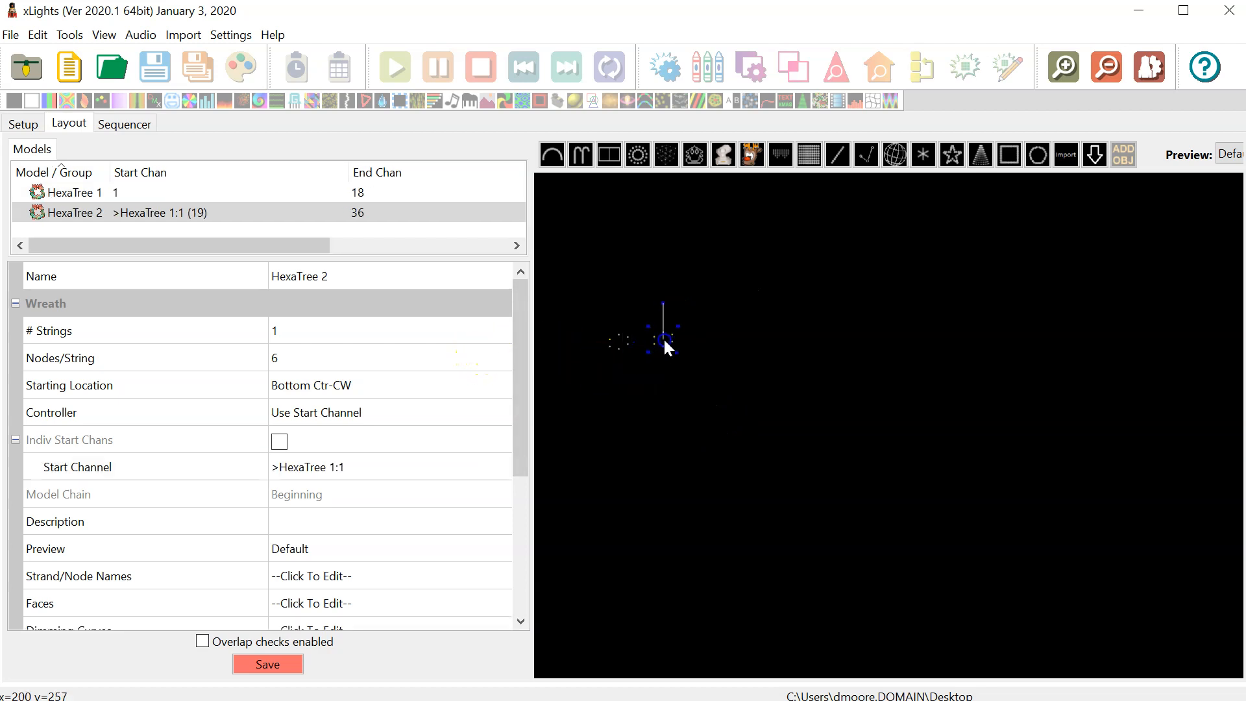
left_click(657, 337)
left_click(38, 35)
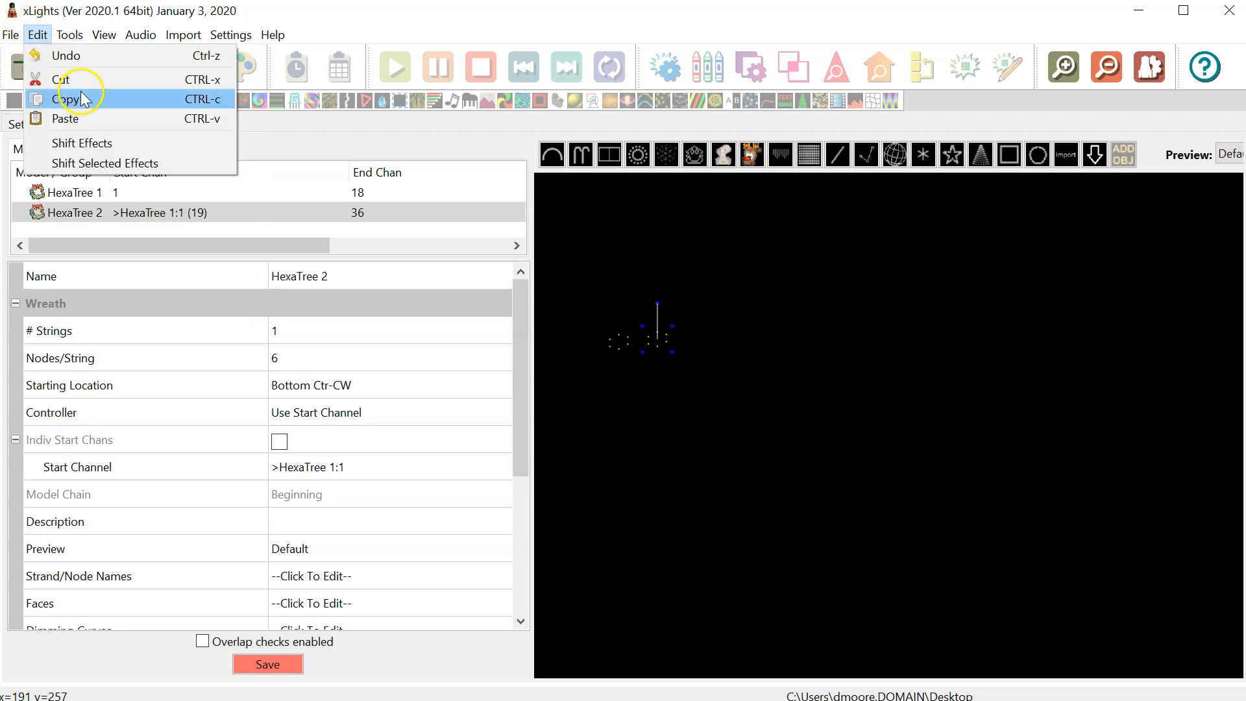
left_click(685, 344)
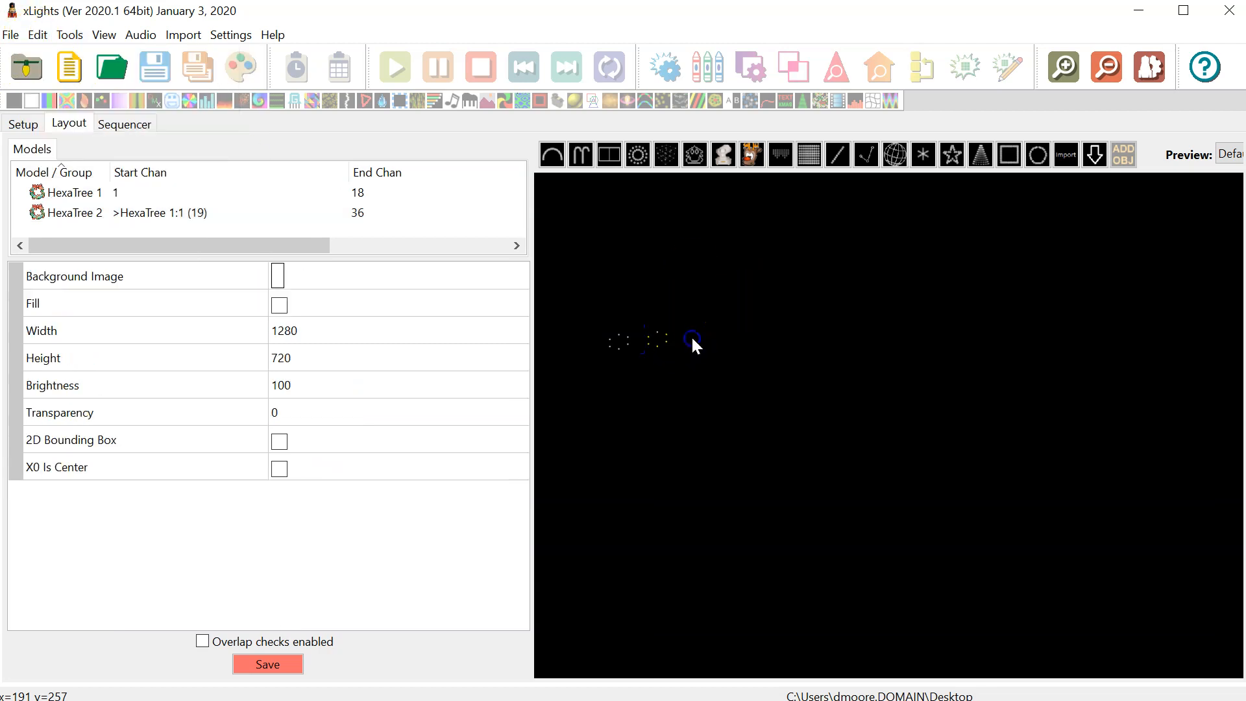
- Examine HexaTree 2's name and start channel offset options, then leave them without applying changes
left_click(652, 332)
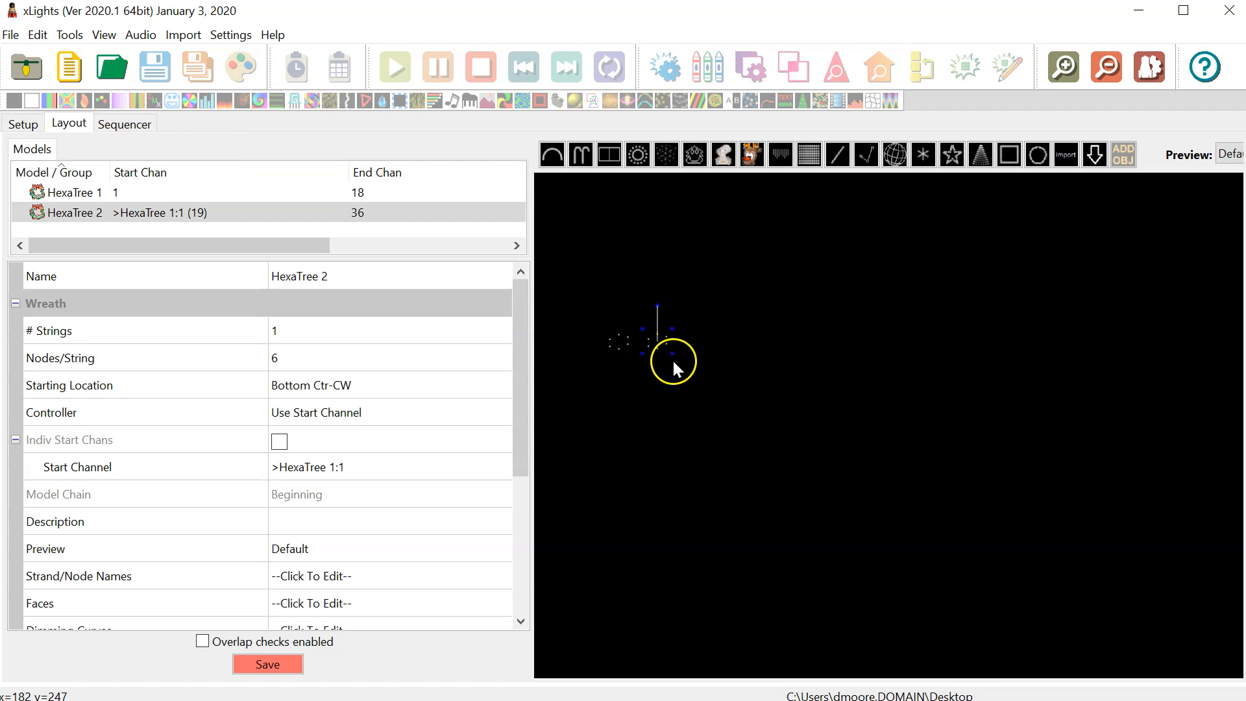
left_click(344, 273)
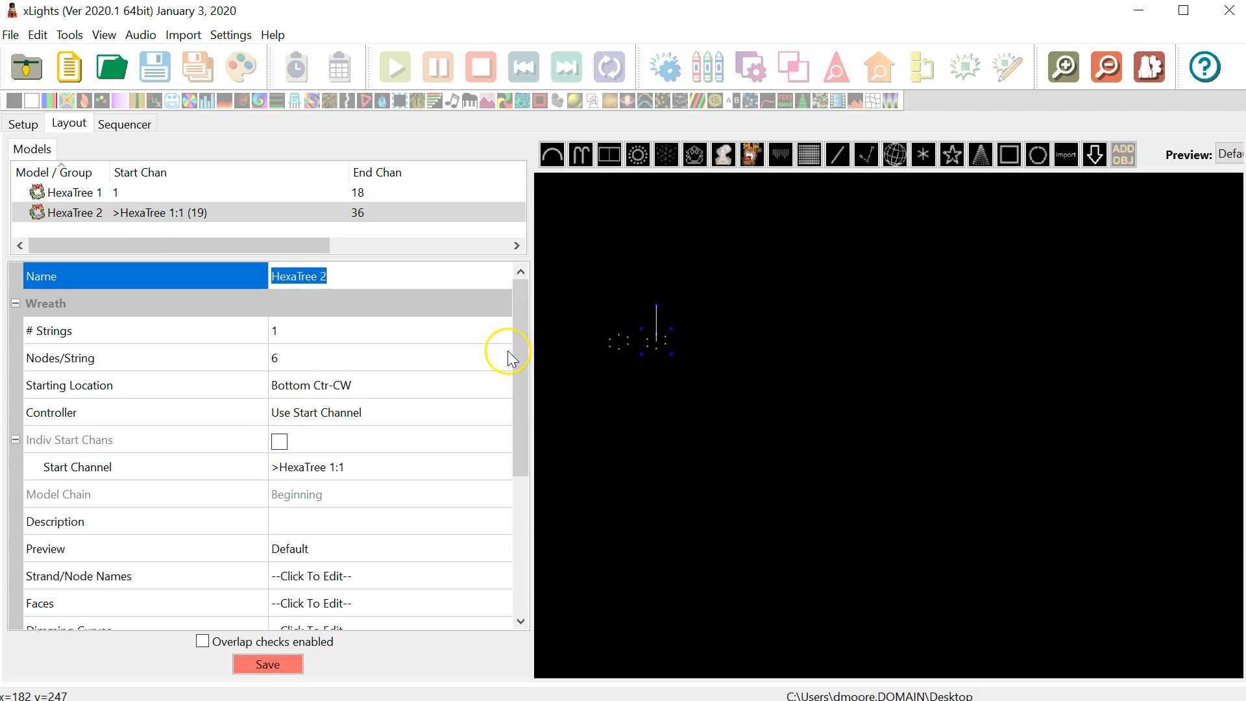
left_click_drag(522, 340, 521, 394)
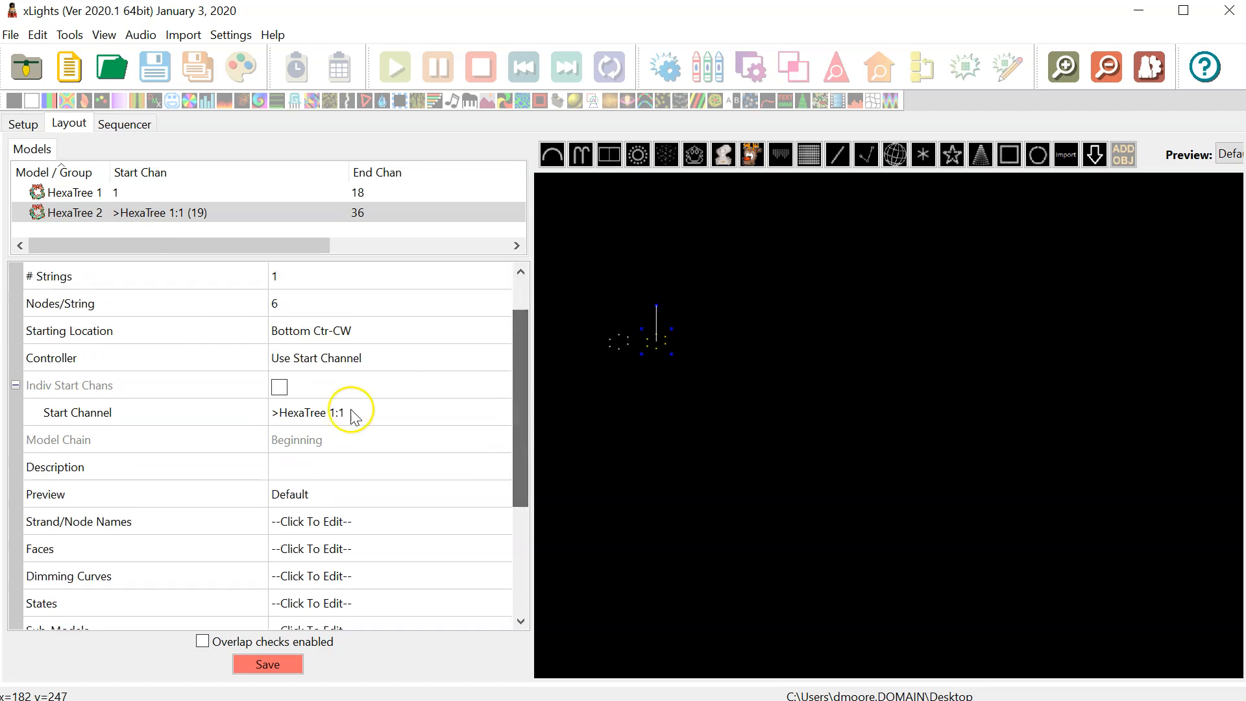
left_click(350, 412)
left_click(503, 413)
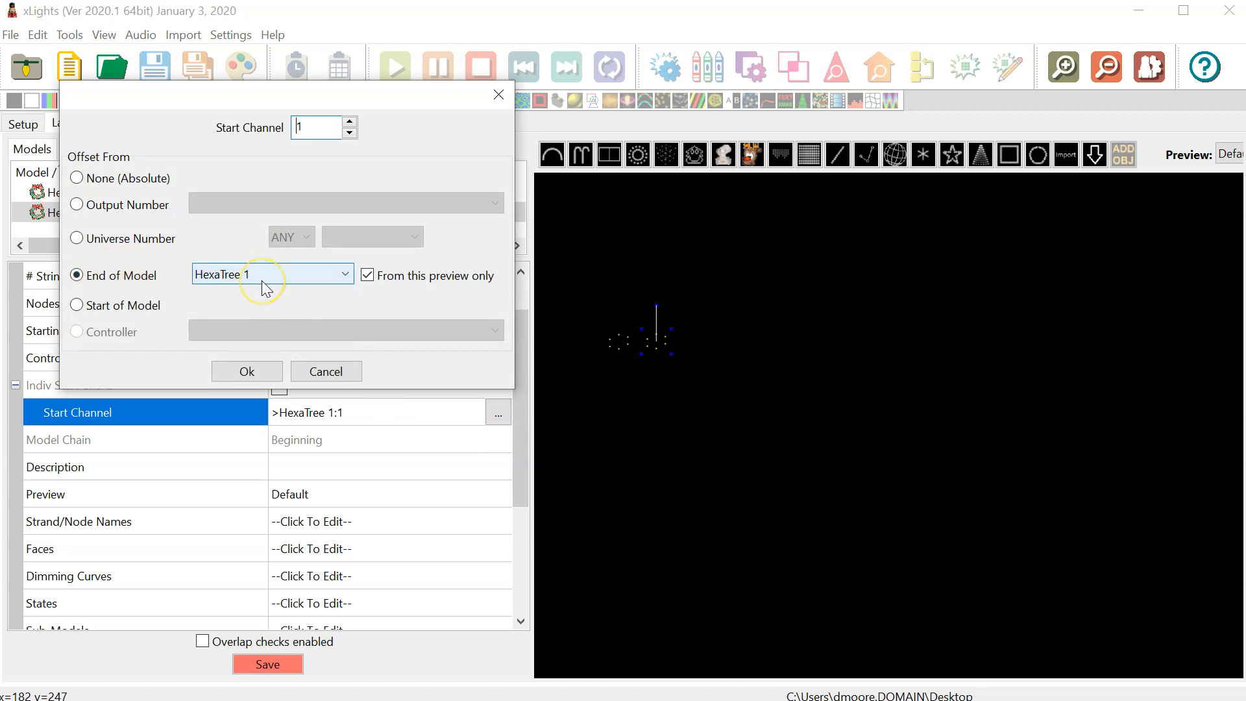
left_click(325, 373)
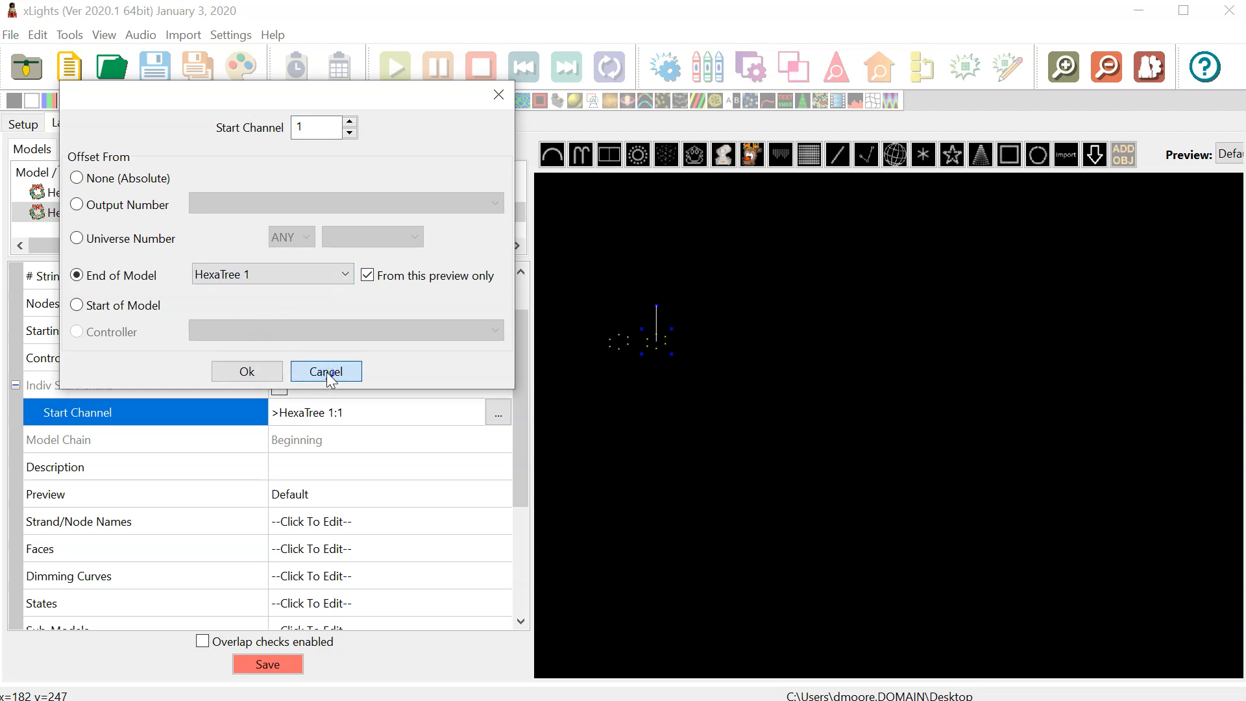
left_click(326, 372)
left_click(326, 372)
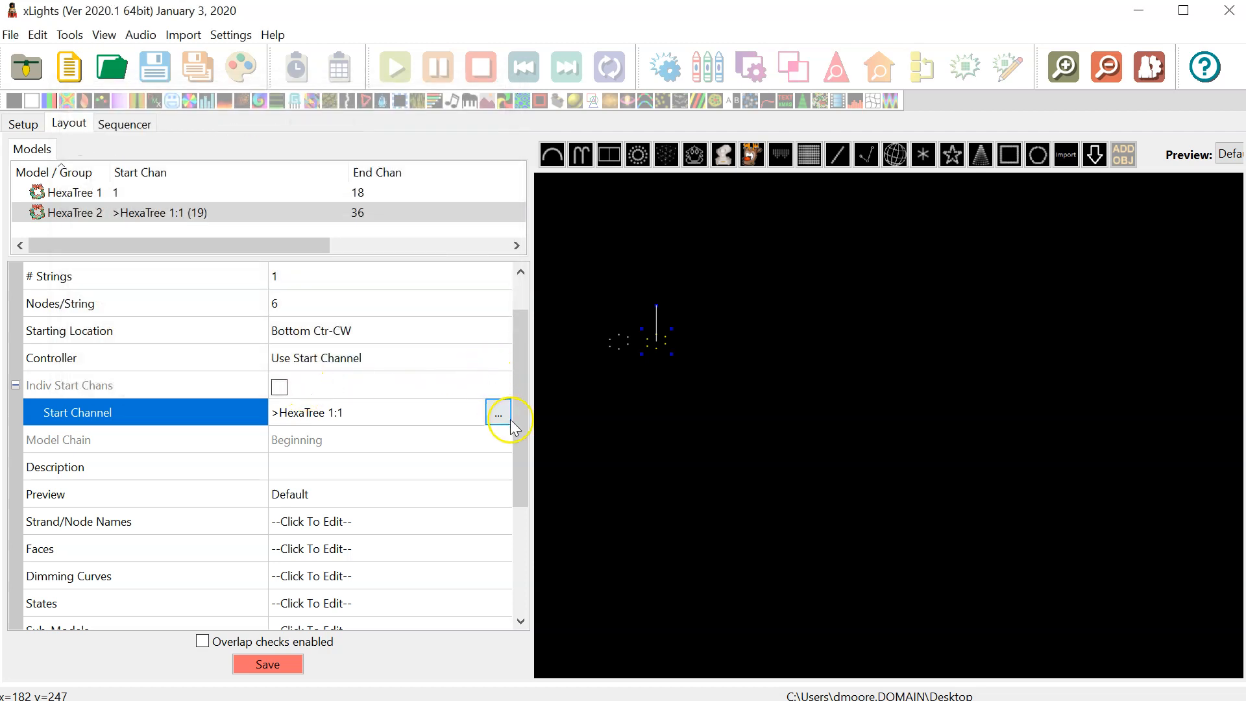
- Paste three more copies of the wreath and line them up in a row to the right of HexaTree 2
left_click(675, 350)
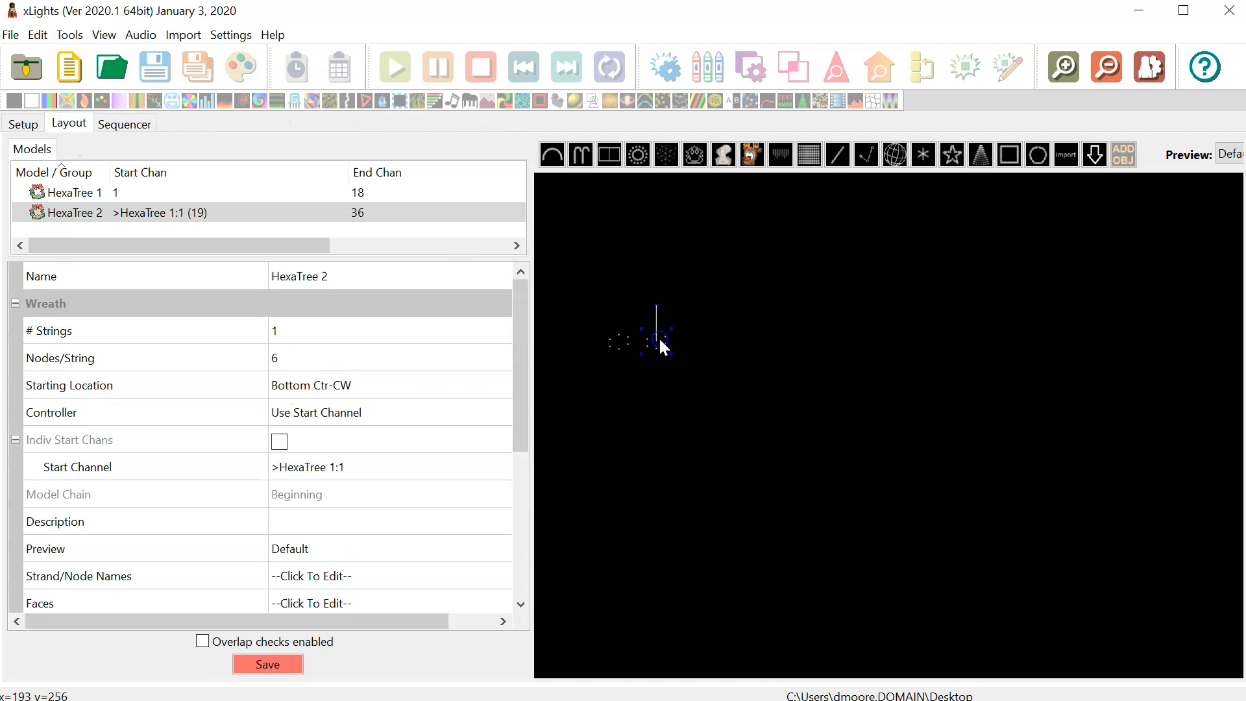
key("ctrl+v")
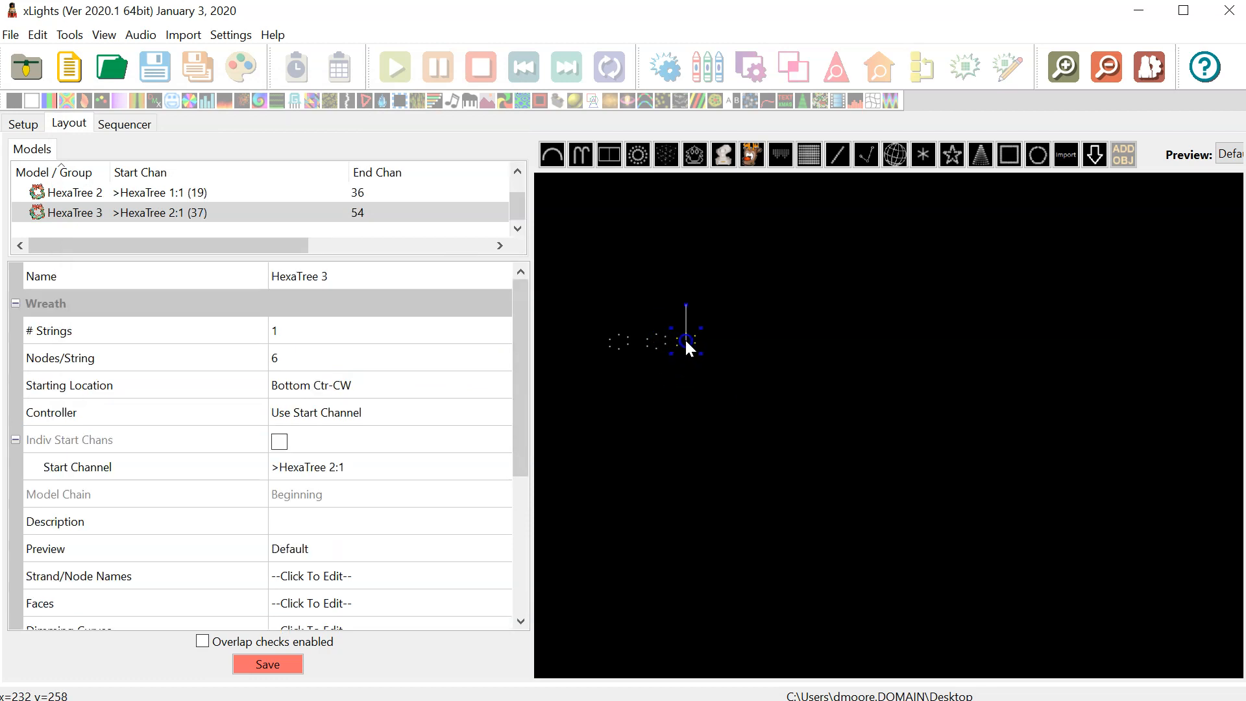
left_click(694, 339)
key("ctrl+v")
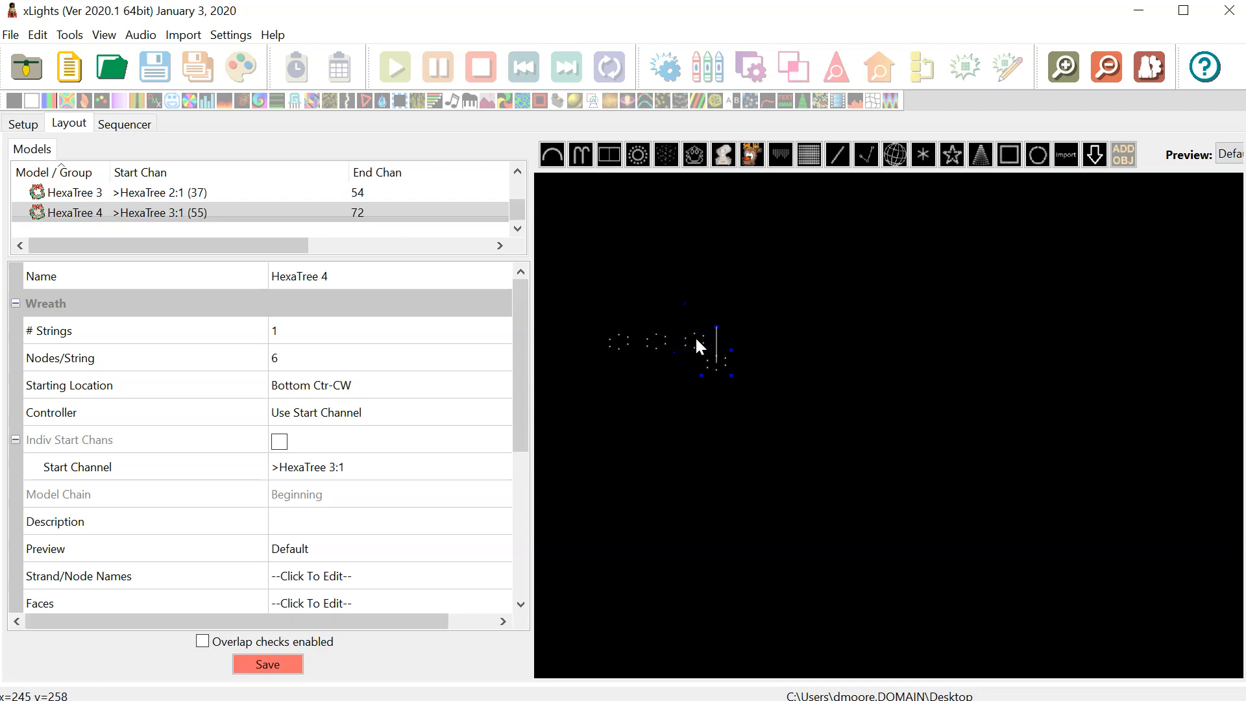
left_click_drag(711, 366, 736, 341)
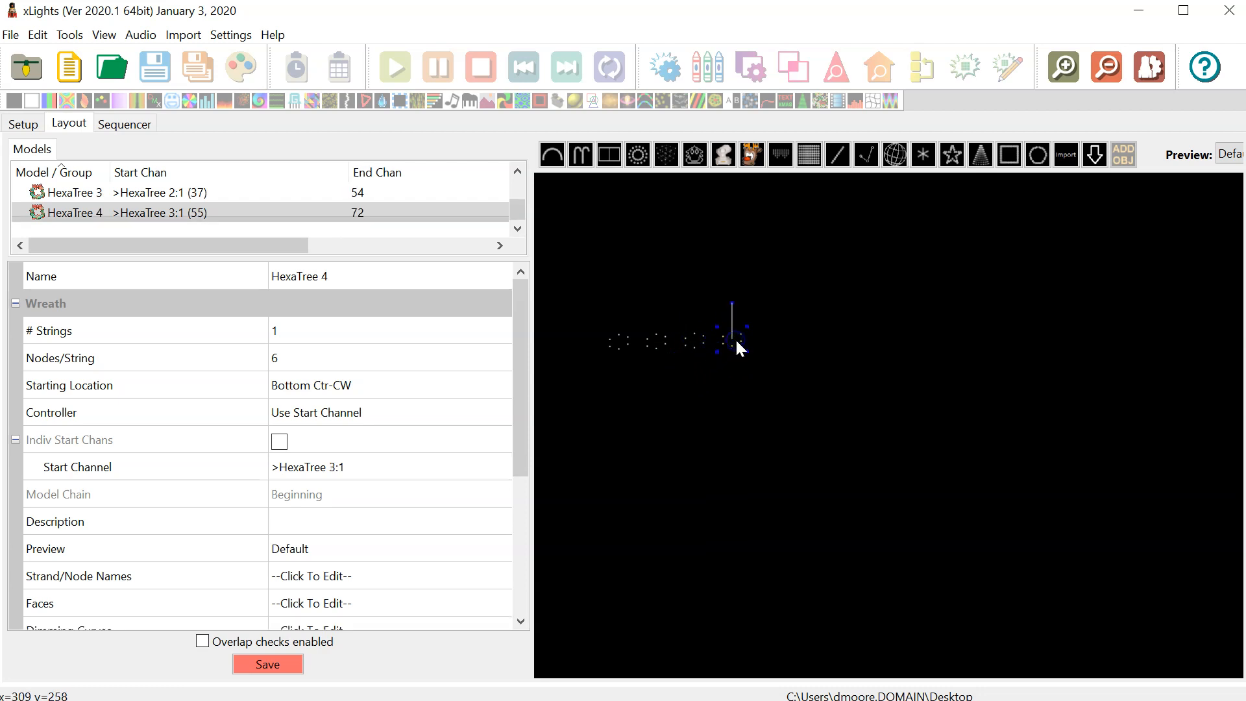
left_click(737, 341)
key("ctrl+v")
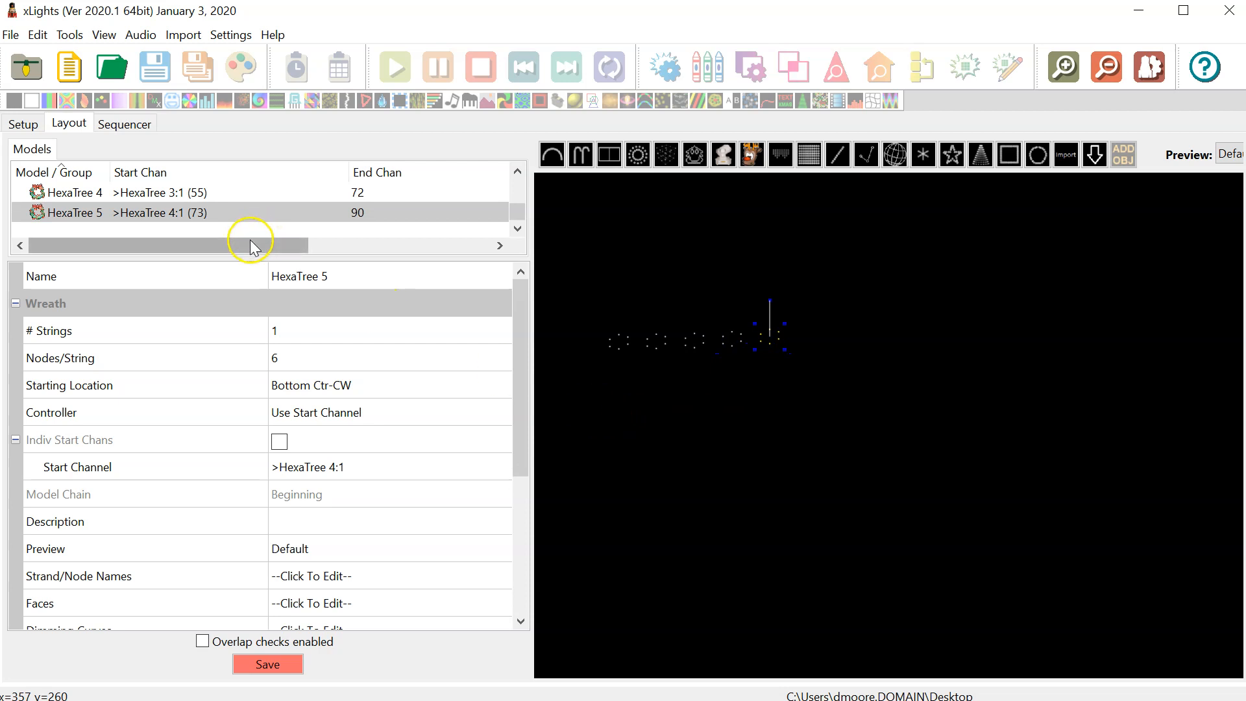
- Enlarge the model list and create a model group named Front HexaTrees
left_click_drag(248, 259, 222, 409)
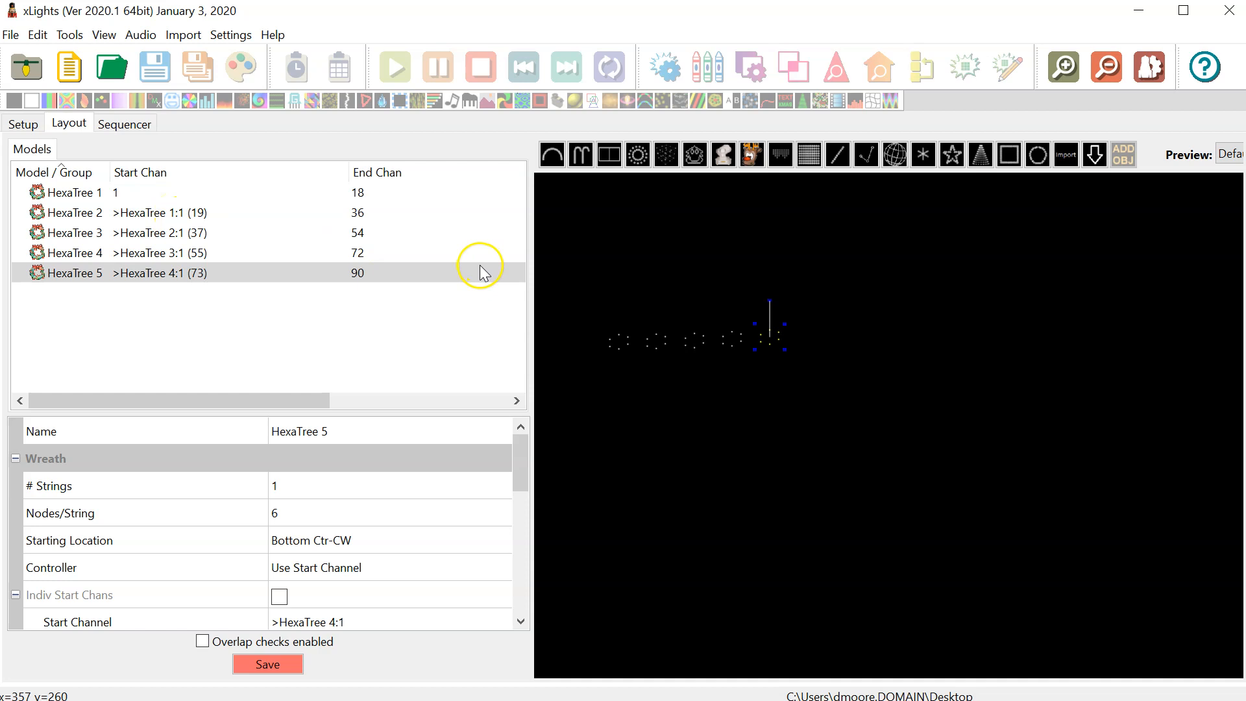
right_click(240, 305)
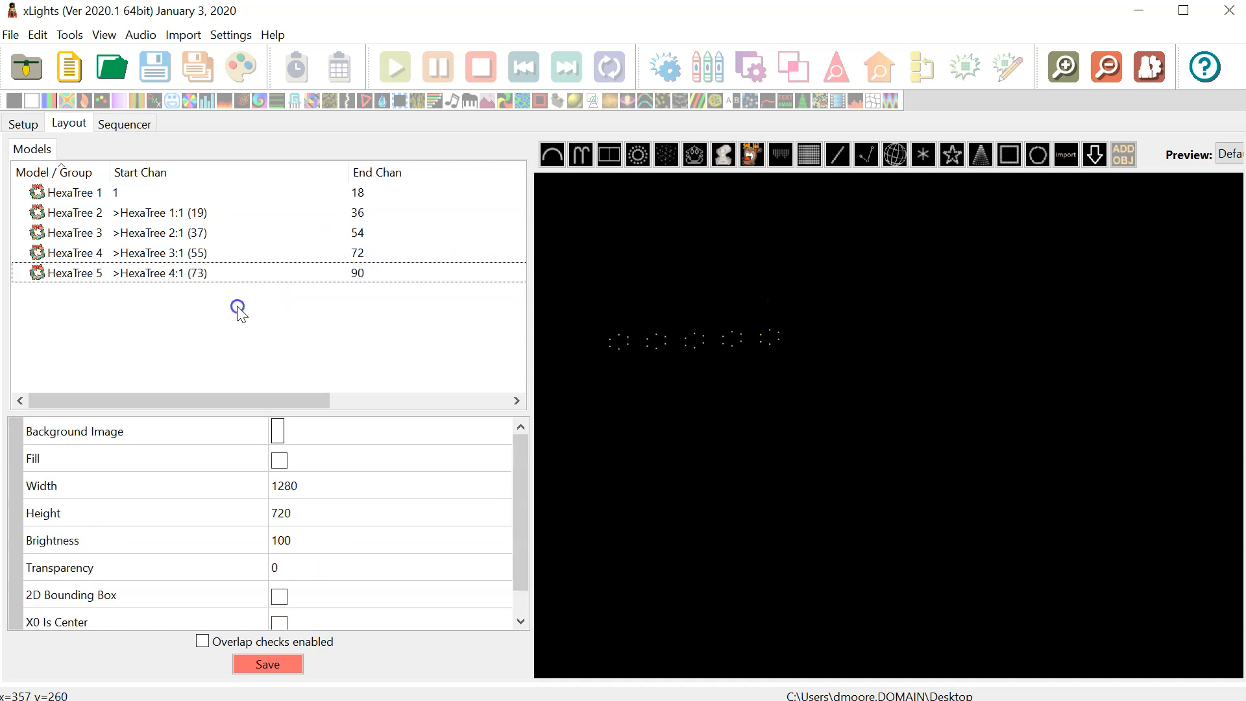
left_click(289, 315)
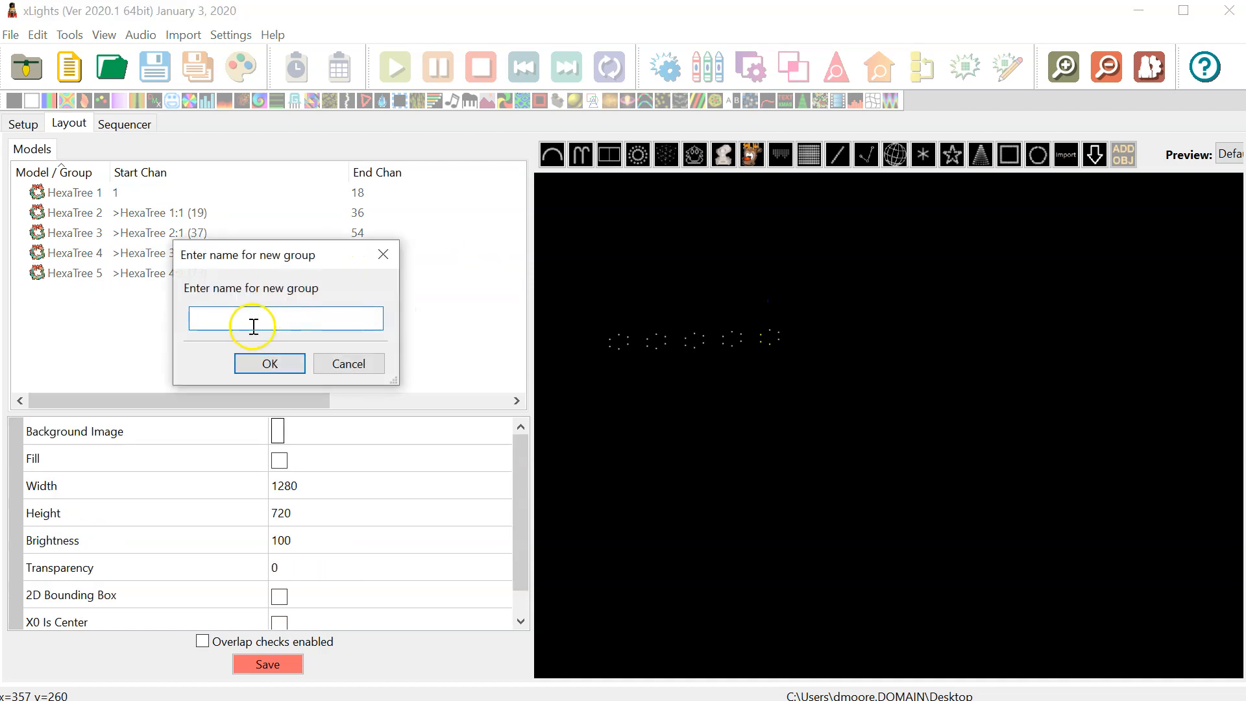
type("Front HexaTrees")
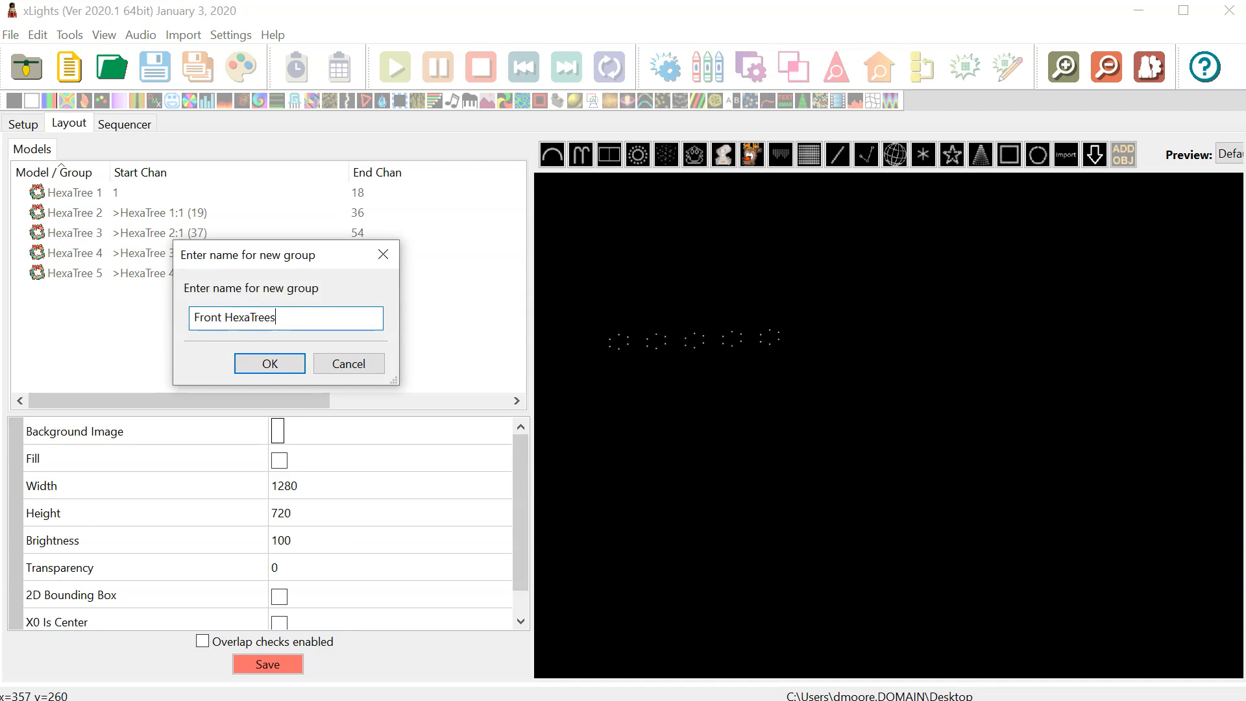
left_click(270, 362)
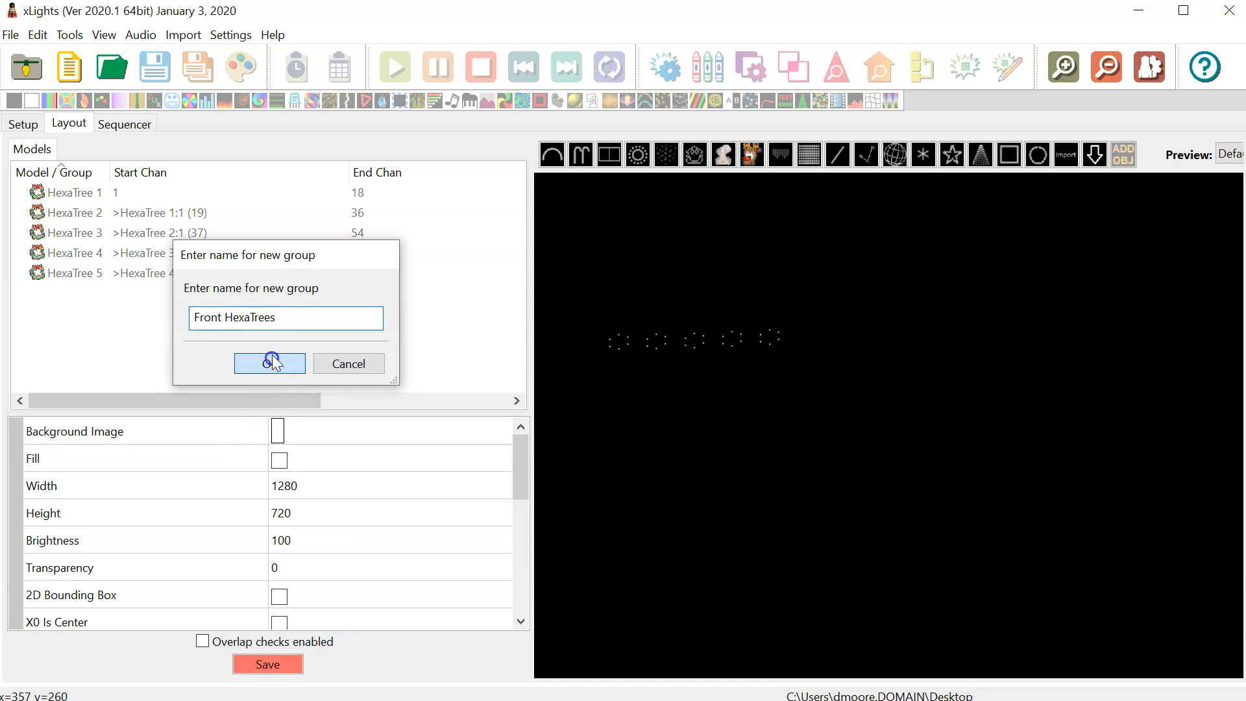
left_click(279, 664)
- Add HexaTree 1 through HexaTree 5 to the Front HexaTrees group and save the layout
left_click(78, 571)
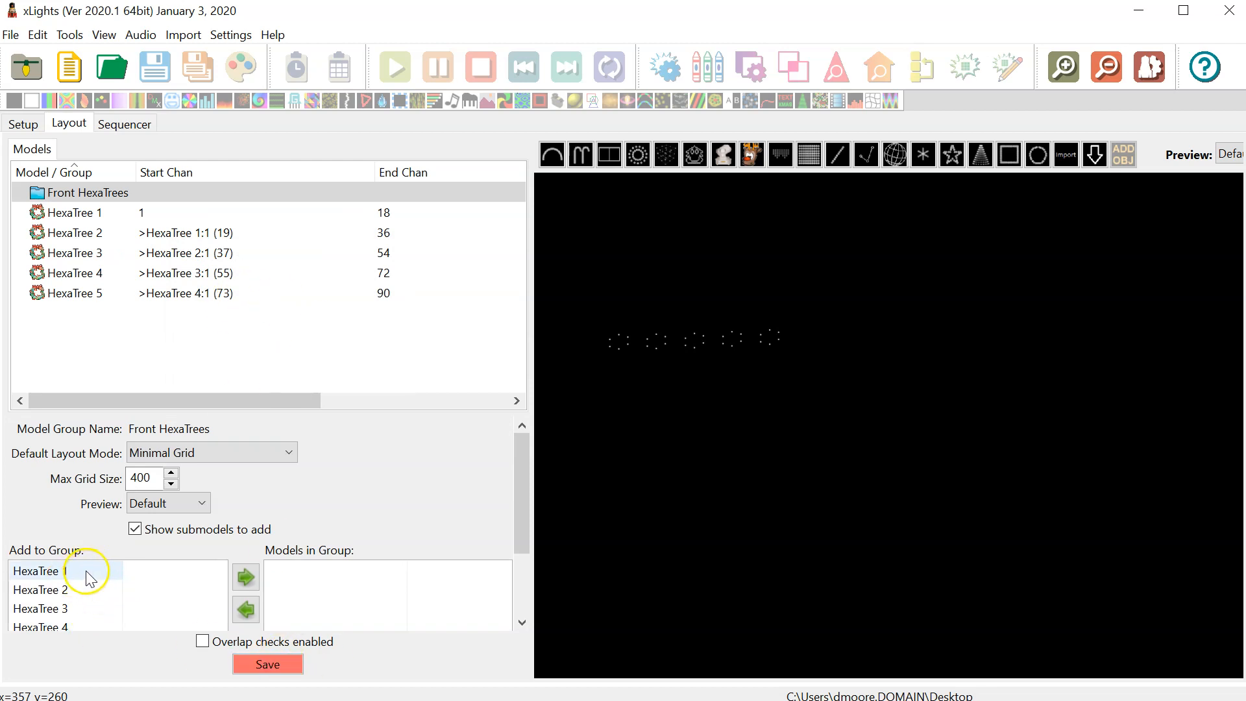
double_click(77, 572)
double_click(61, 573)
double_click(61, 571)
double_click(60, 570)
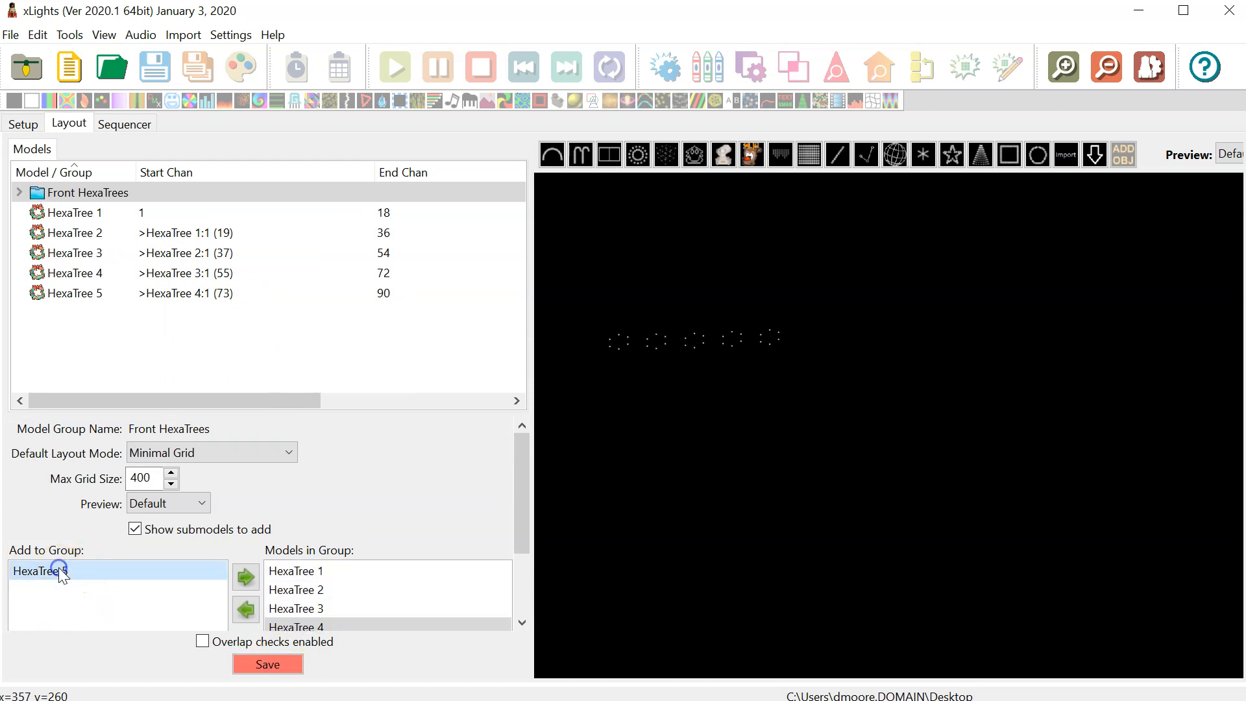
double_click(60, 570)
left_click(274, 665)
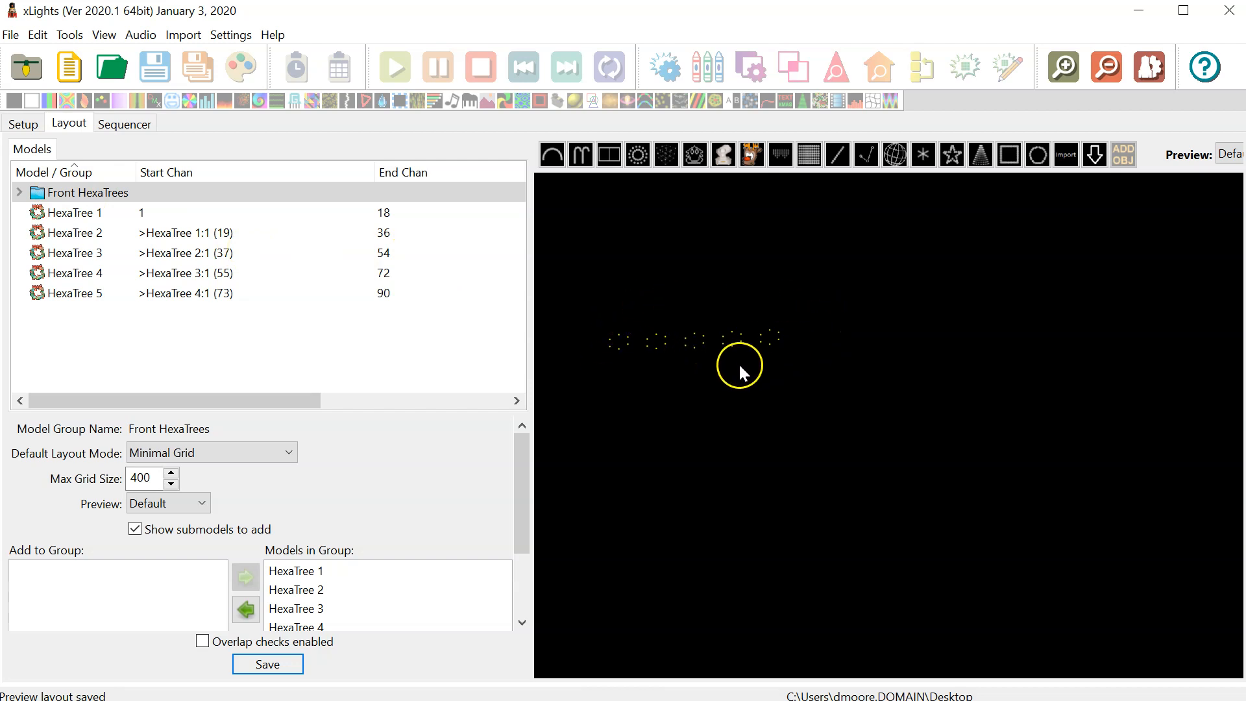
- Select the HexaTree 1 model in the preview
left_click(626, 355)
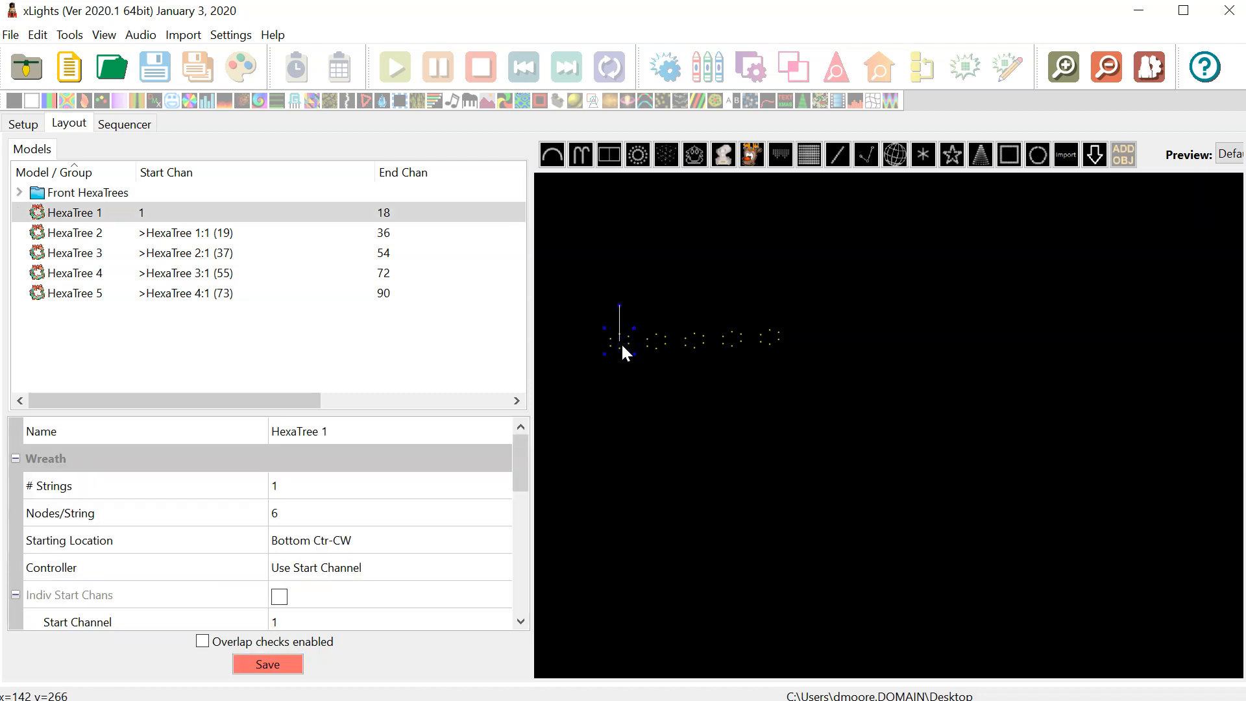